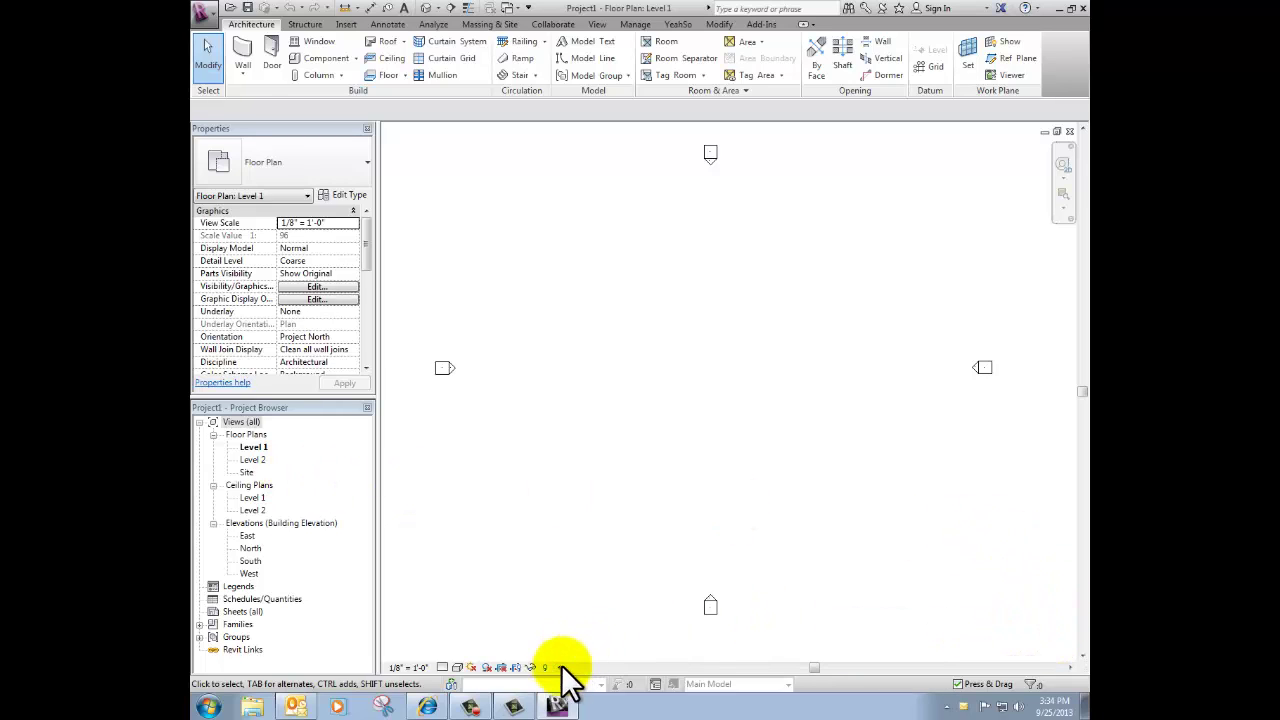
Step: Bring up the Dayton satellite map in Internet Explorer and launch Snipping Tool over it
left_click(430, 705)
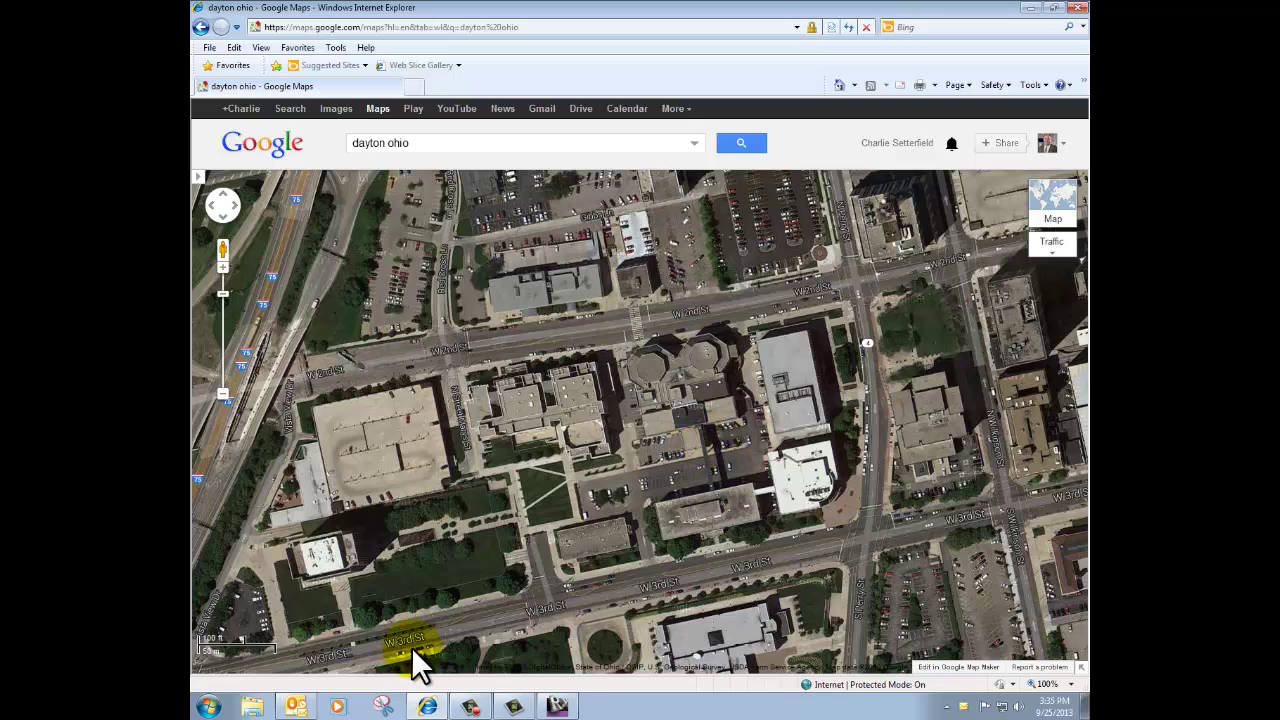
left_click(383, 706)
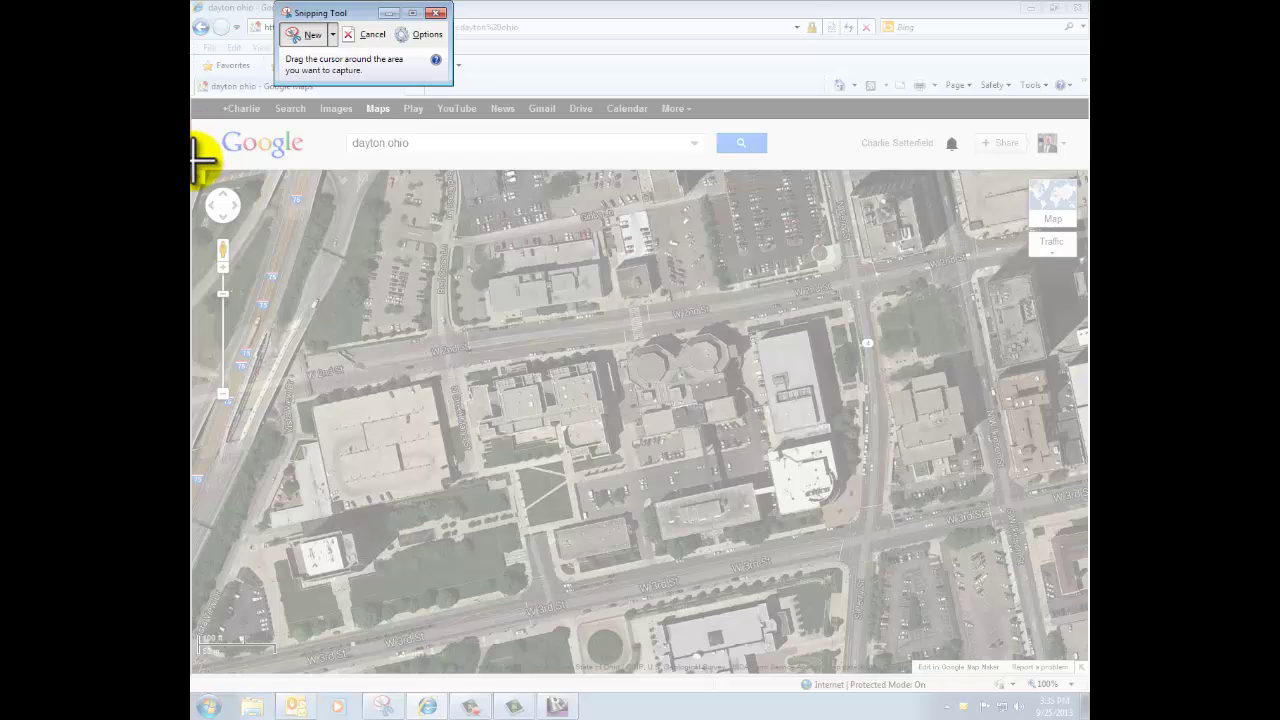
Step: Snip a rectangle over the entire Dayton aerial map, from top-left to bottom-right corner
left_click_drag(194, 162, 1000, 667)
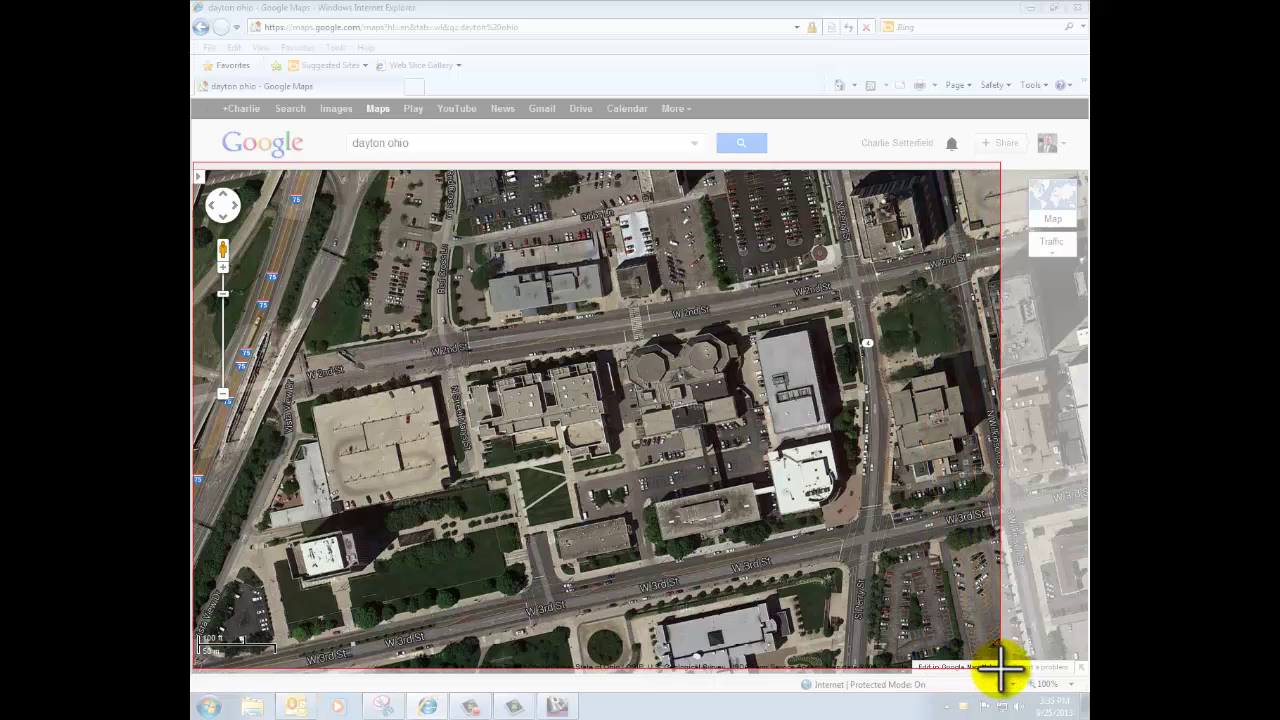
left_click_drag(1000, 667, 1000, 667)
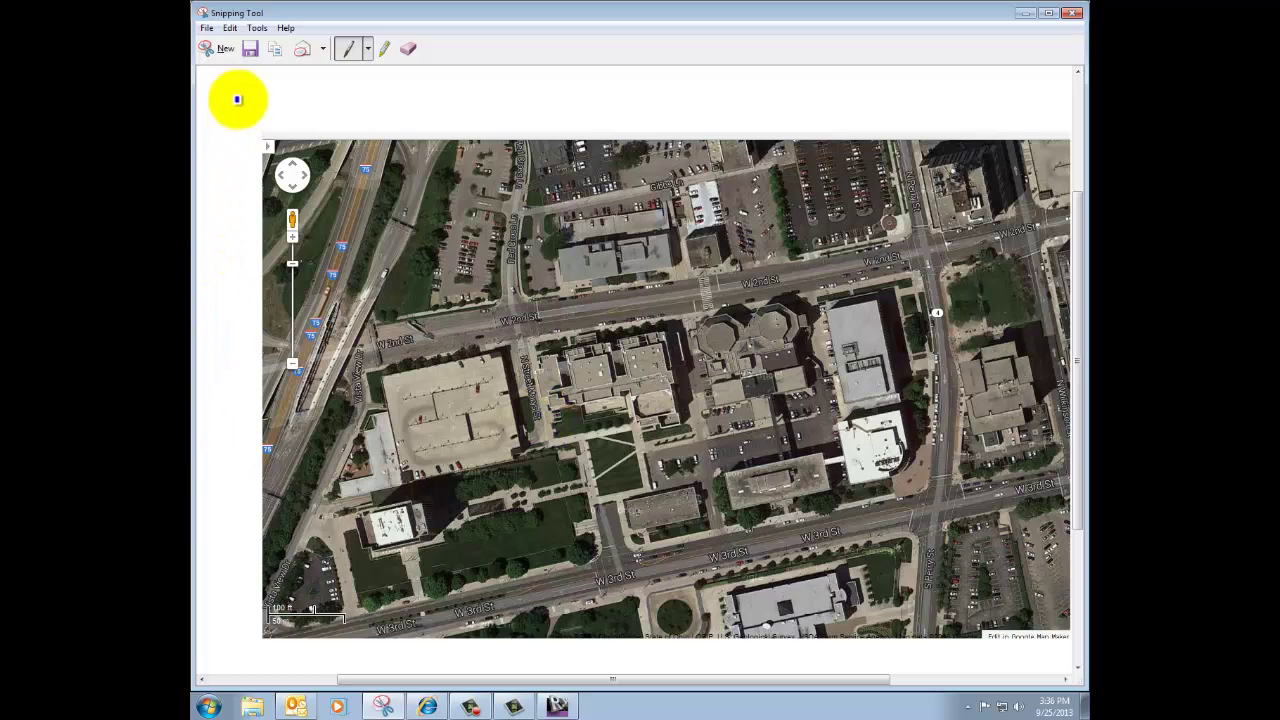
Step: Save the snip to the Desktop as PNG 'Dayton Ohio for Revit', then minimize back to Revit
left_click(247, 47)
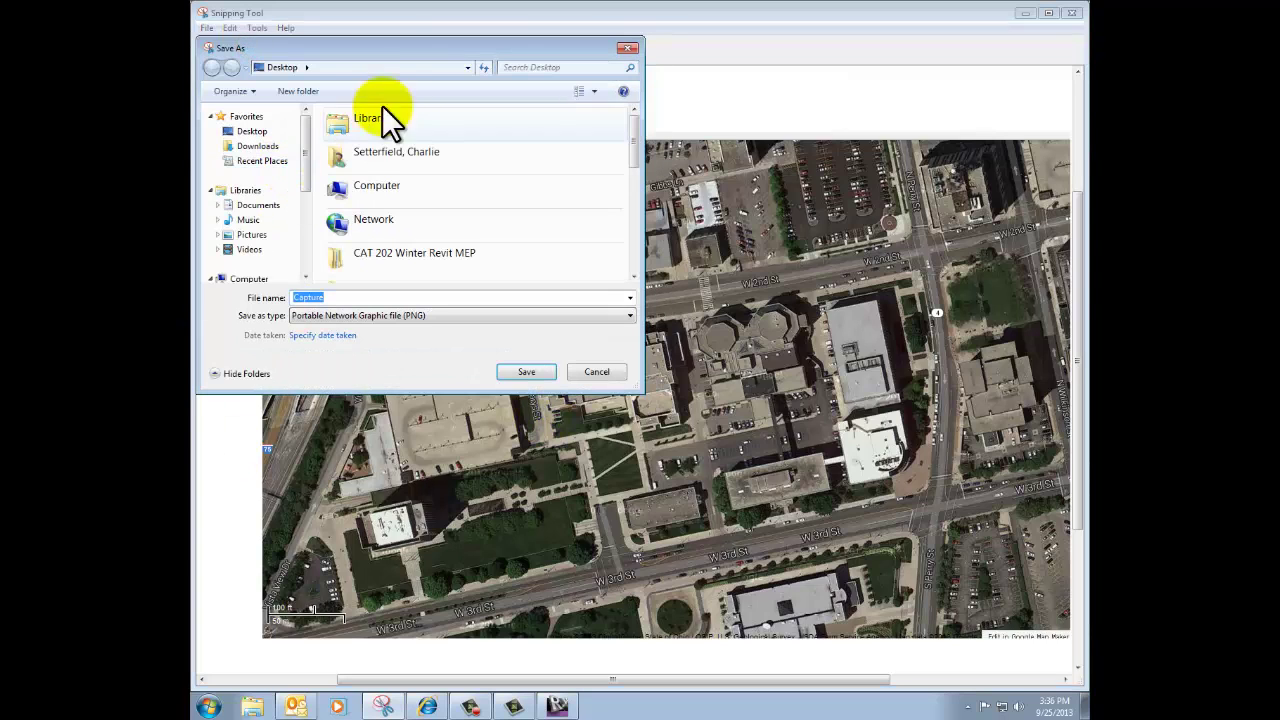
left_click_drag(383, 47, 443, 61)
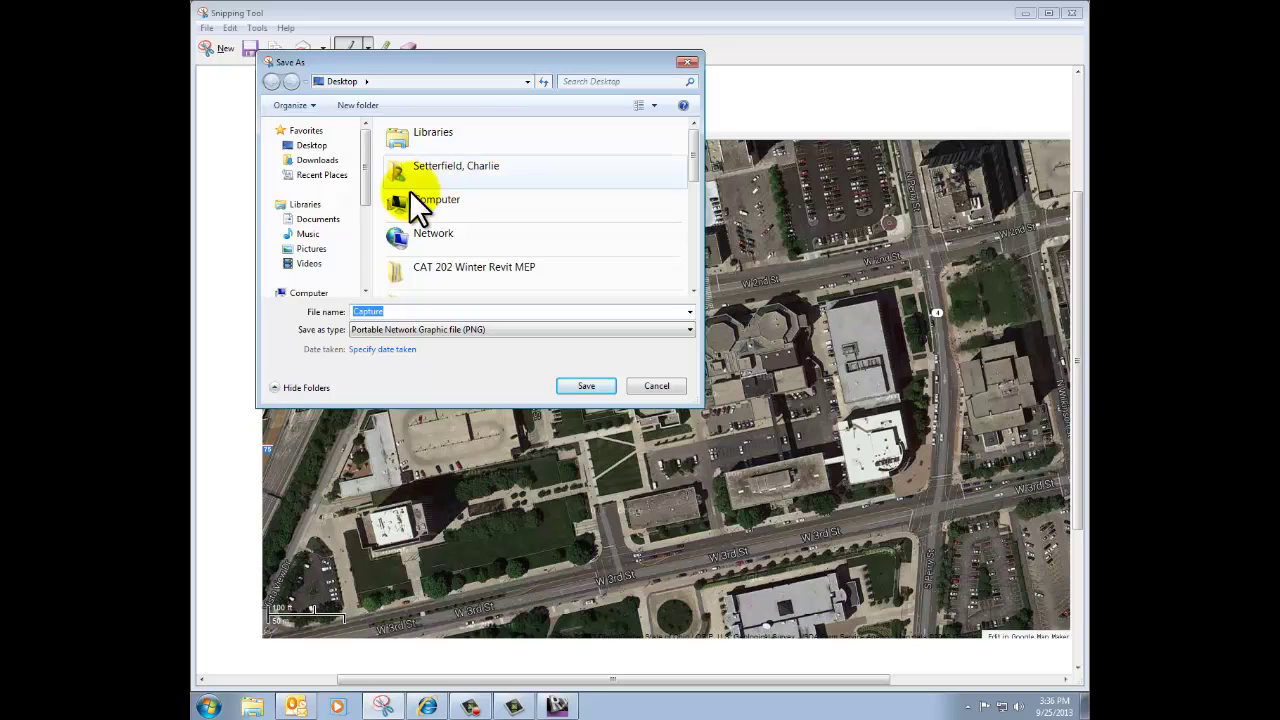
left_click(311, 145)
left_click(405, 312)
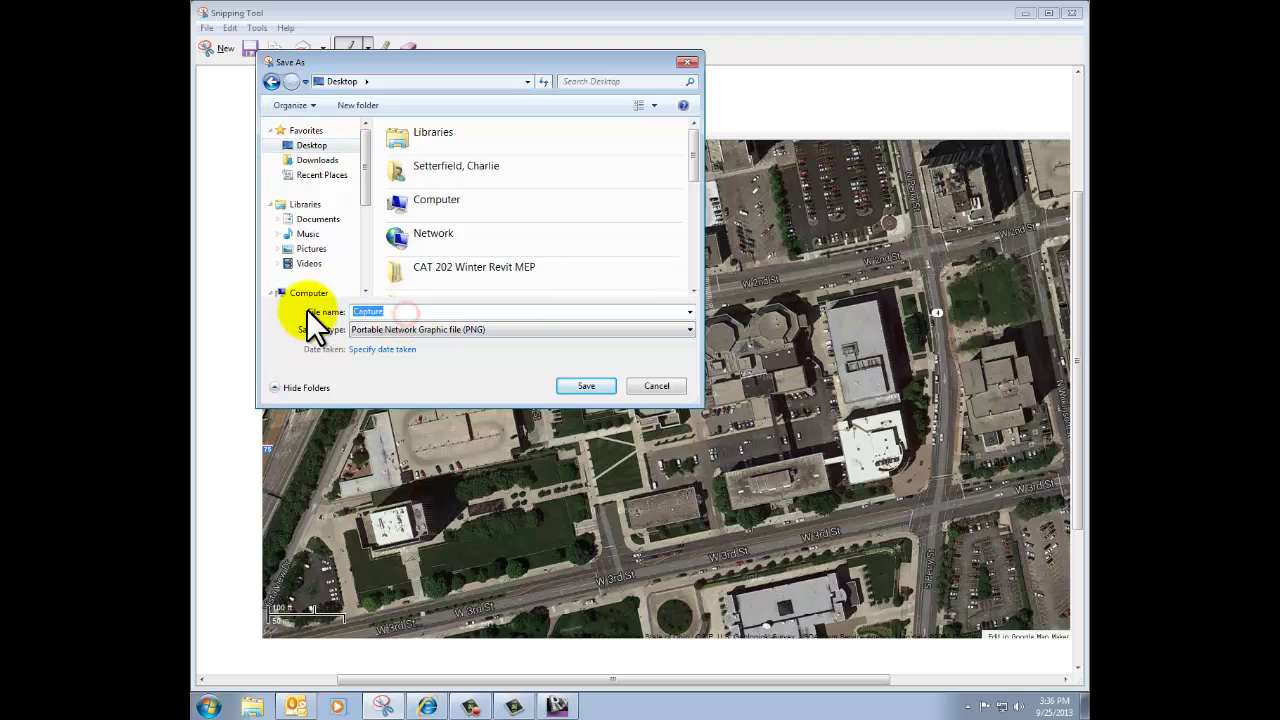
type("D")
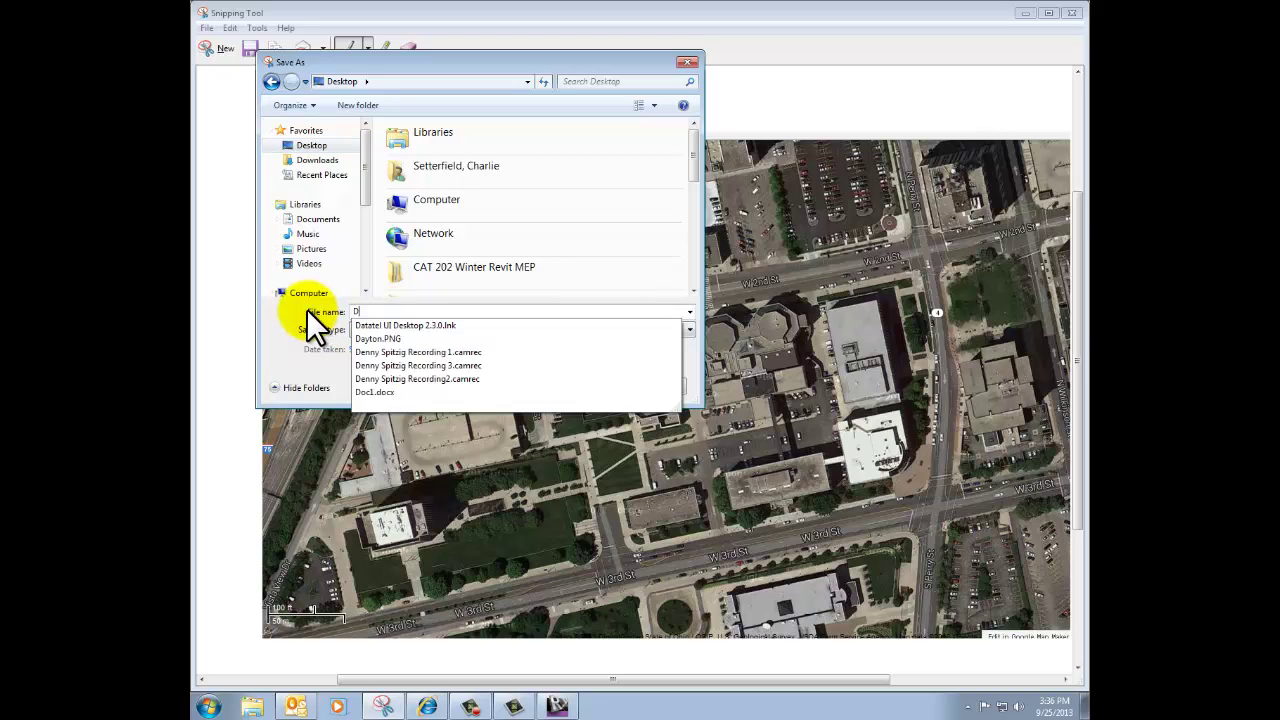
type("ayton Oh")
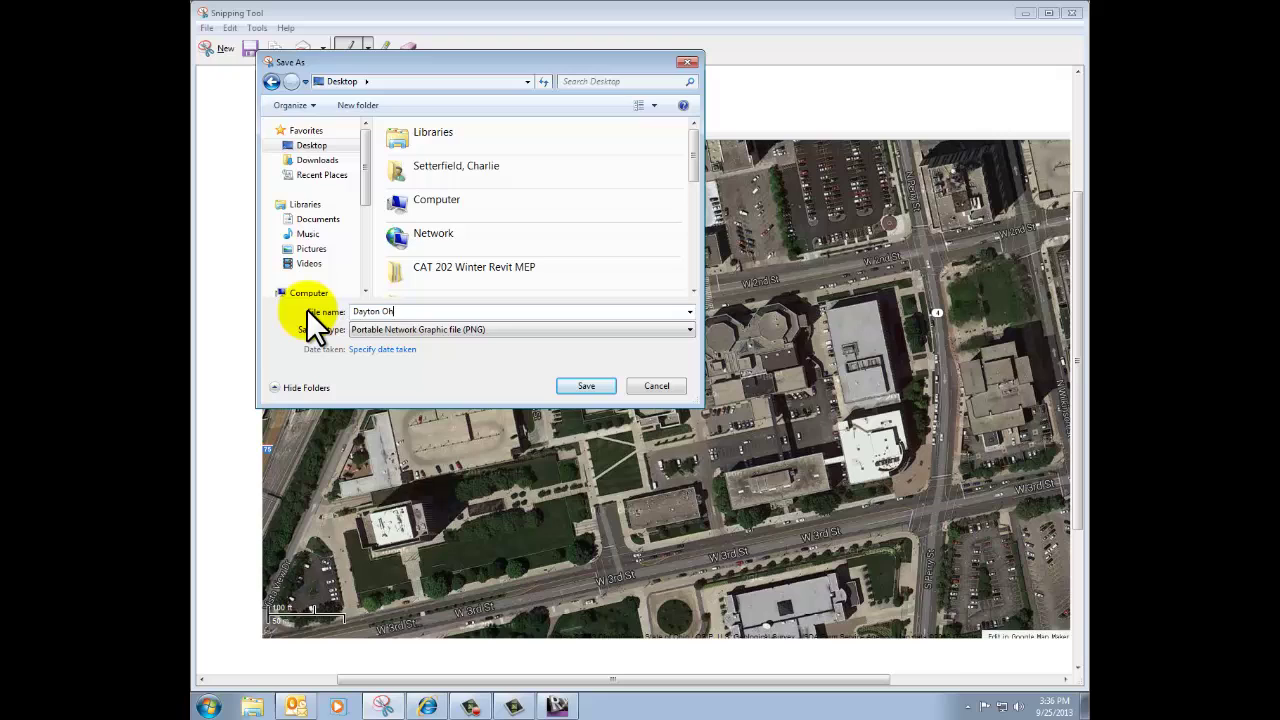
type("io for Revit")
key("Return")
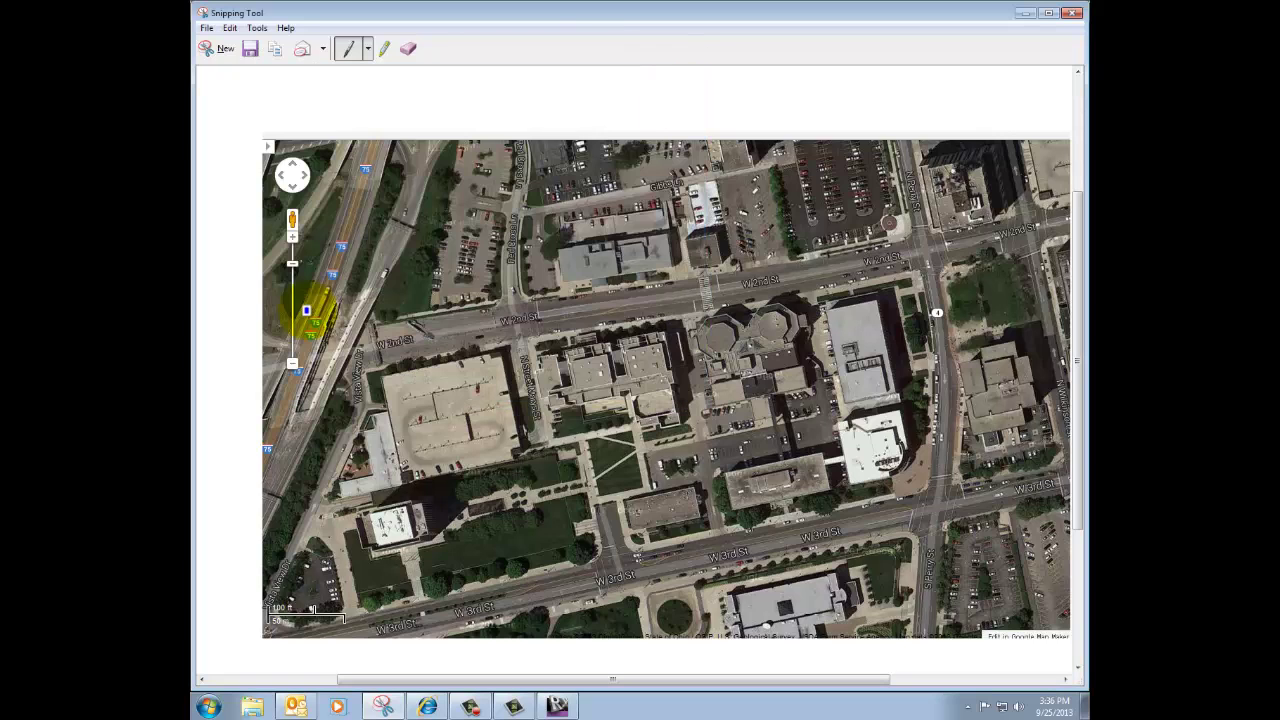
left_click(1024, 12)
left_click(1032, 8)
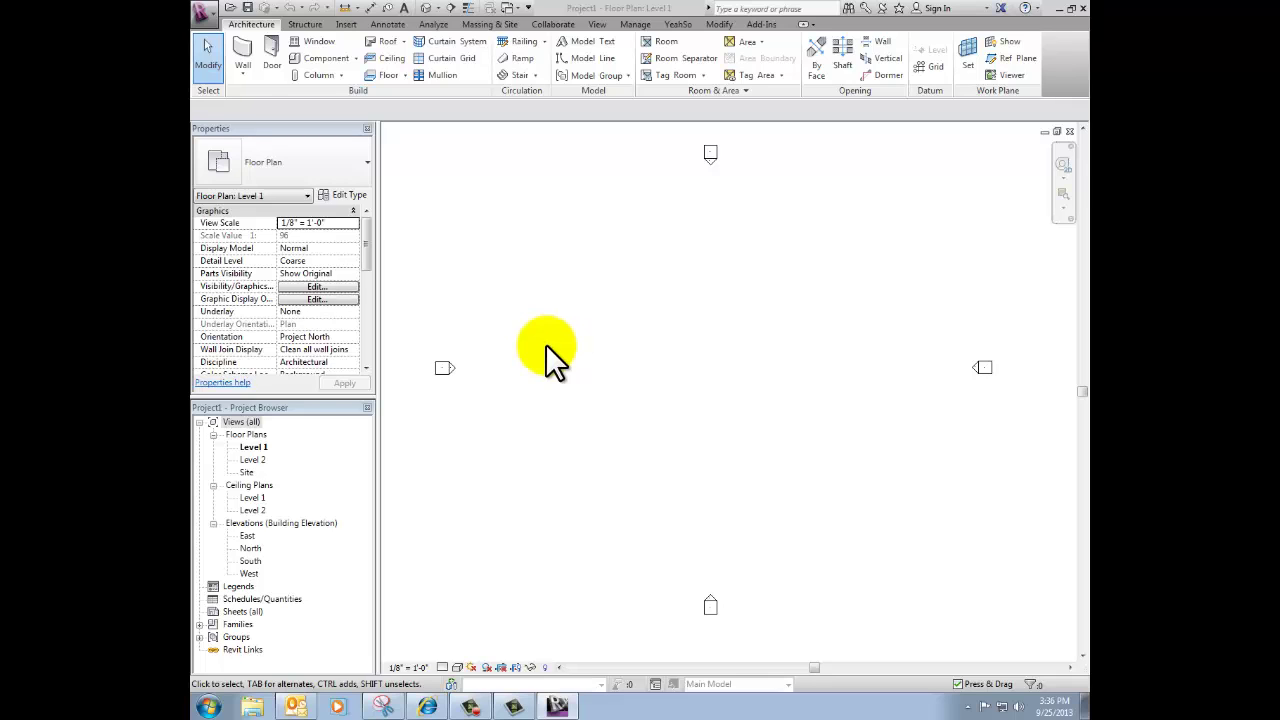
Step: Switch from Level 1 to the Site floor plan and show the Insert ribbon
double_click(246, 471)
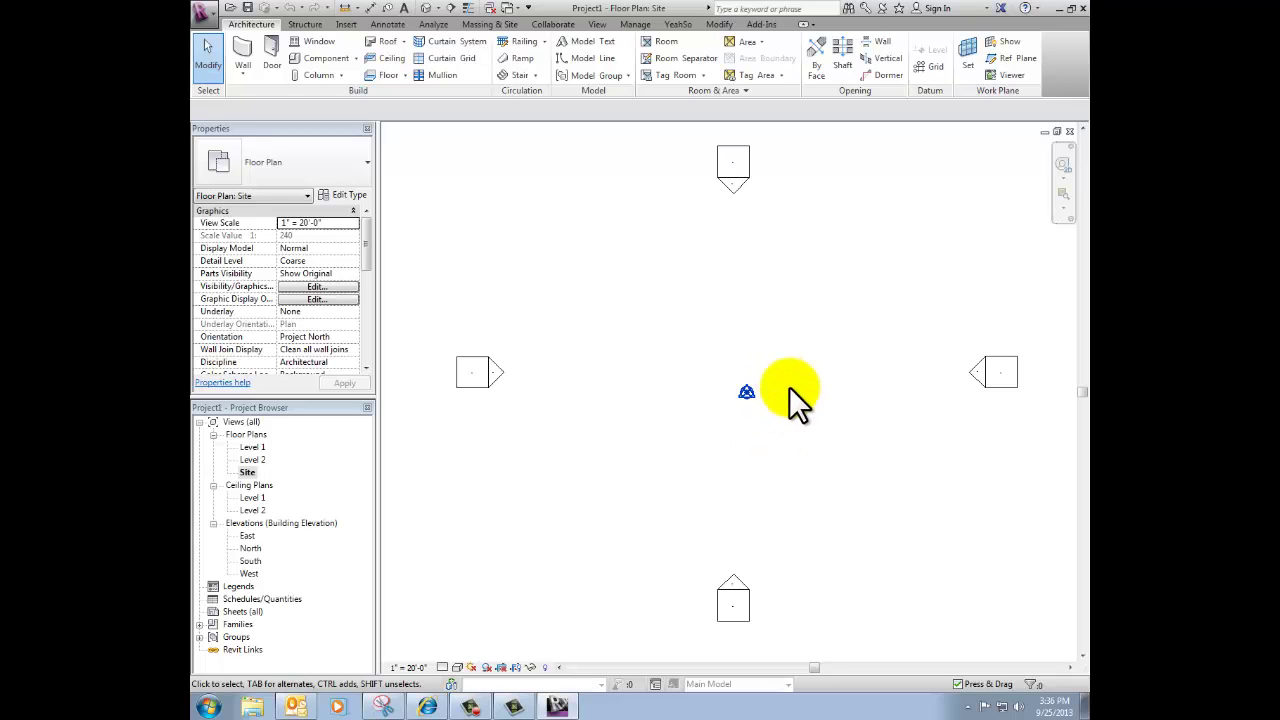
left_click(346, 24)
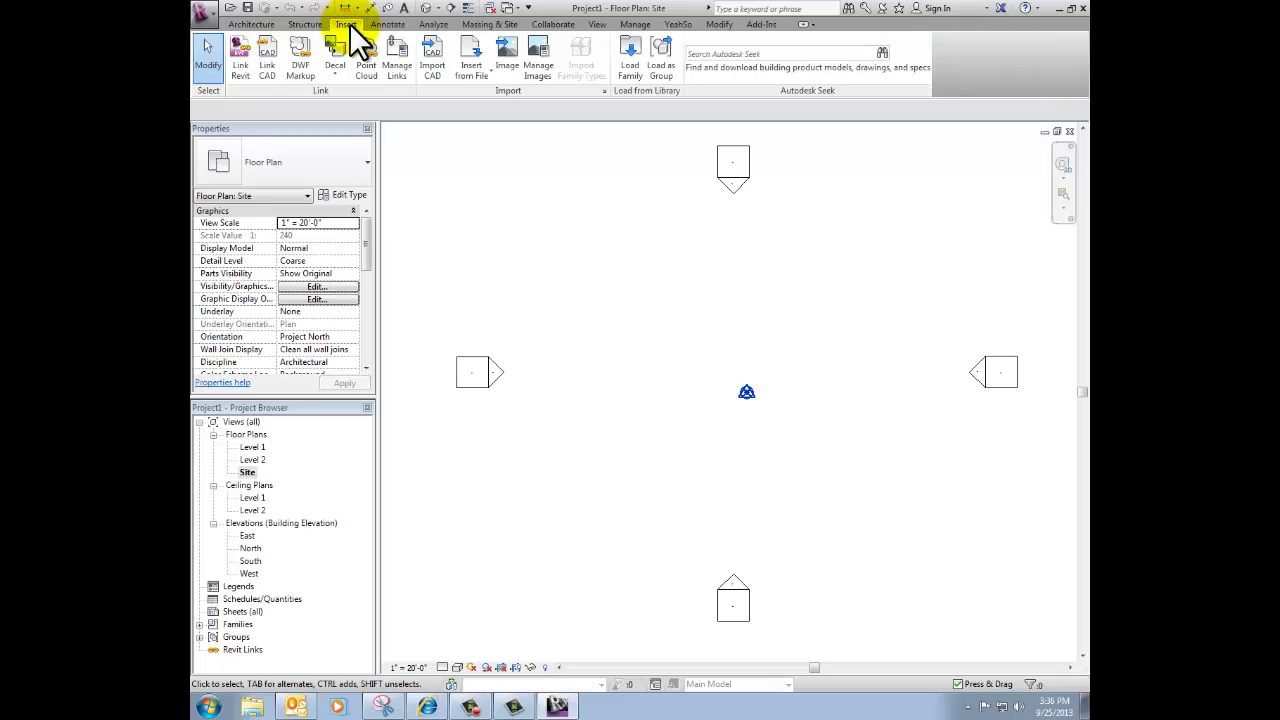
Step: Select the Desktop PNG 'Dayton Ohio for Revit' as the raster image to import
left_click(502, 47)
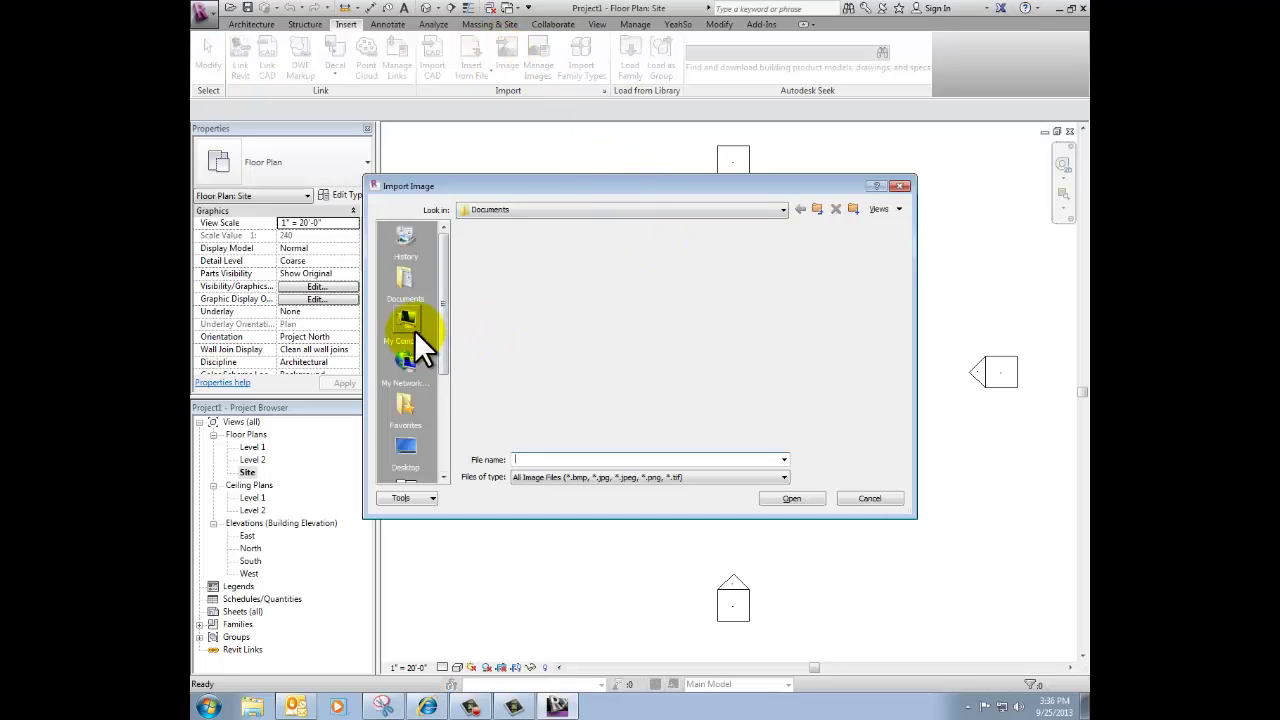
left_click(398, 447)
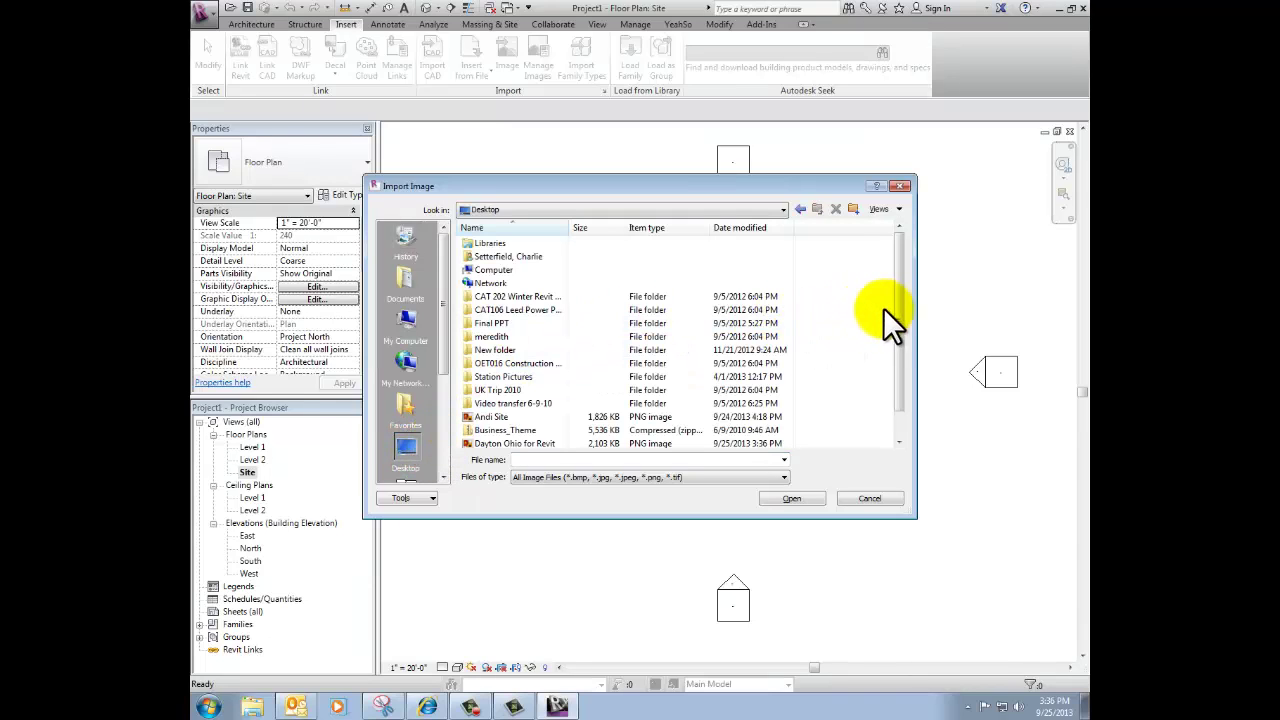
left_click_drag(901, 300, 898, 343)
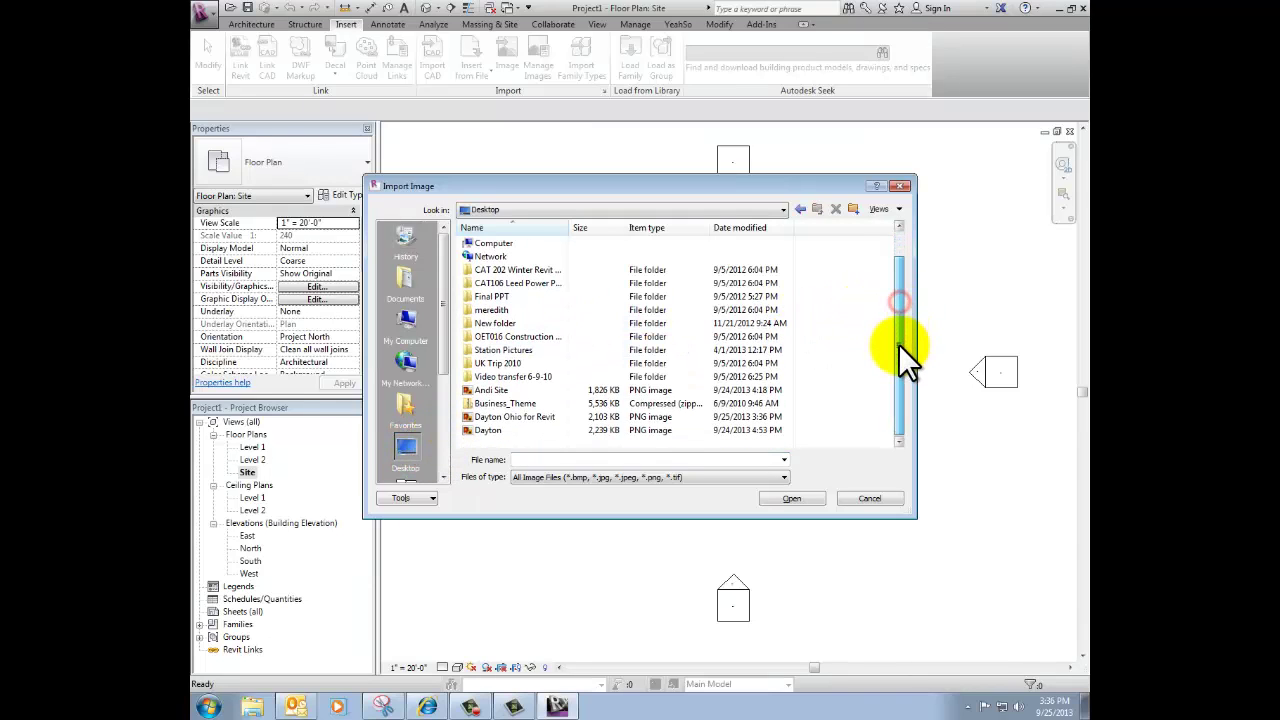
left_click(501, 417)
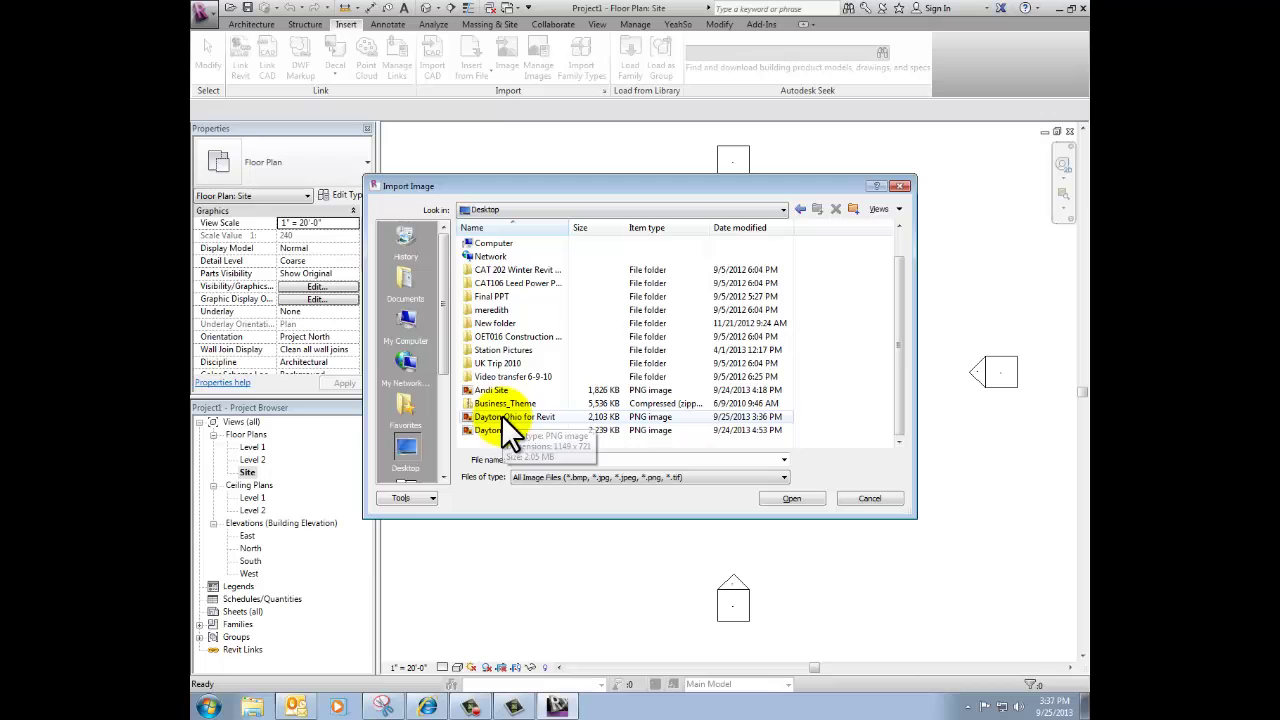
left_click(779, 493)
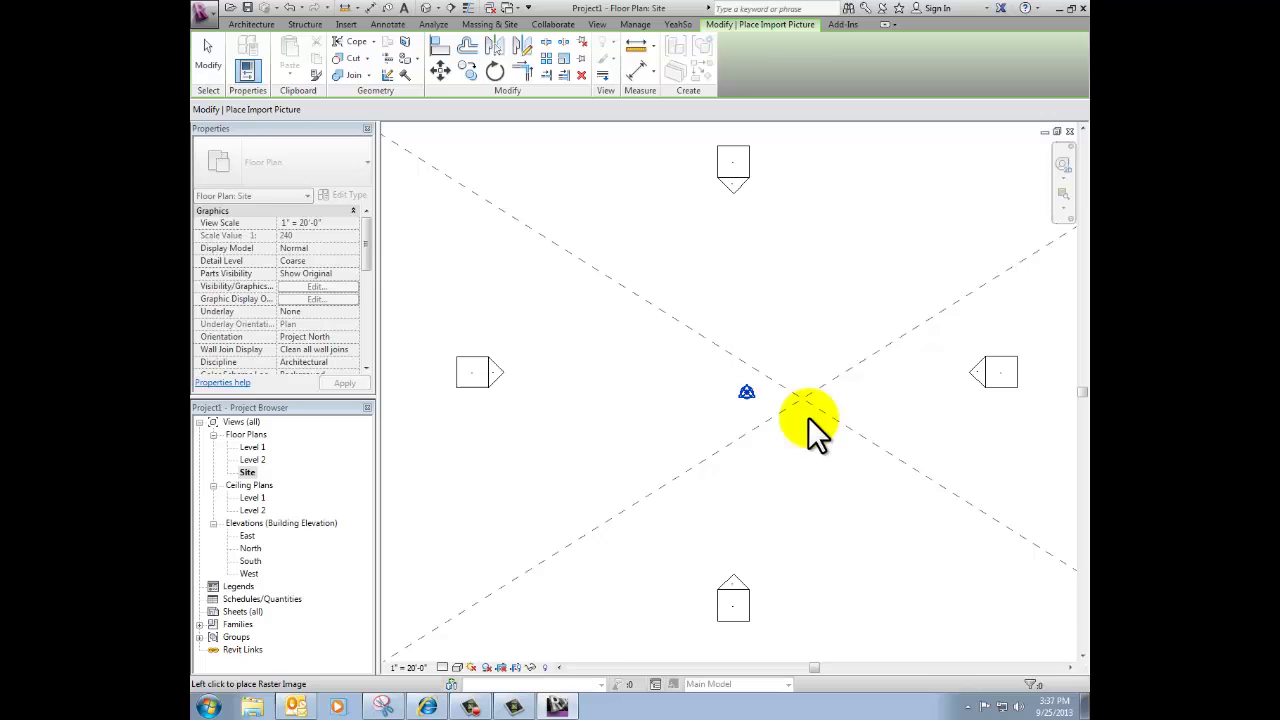
Step: Zoom out and drop the aerial image at the Site plan centre, about 319' 2" wide
scroll(750, 408, "down", 3)
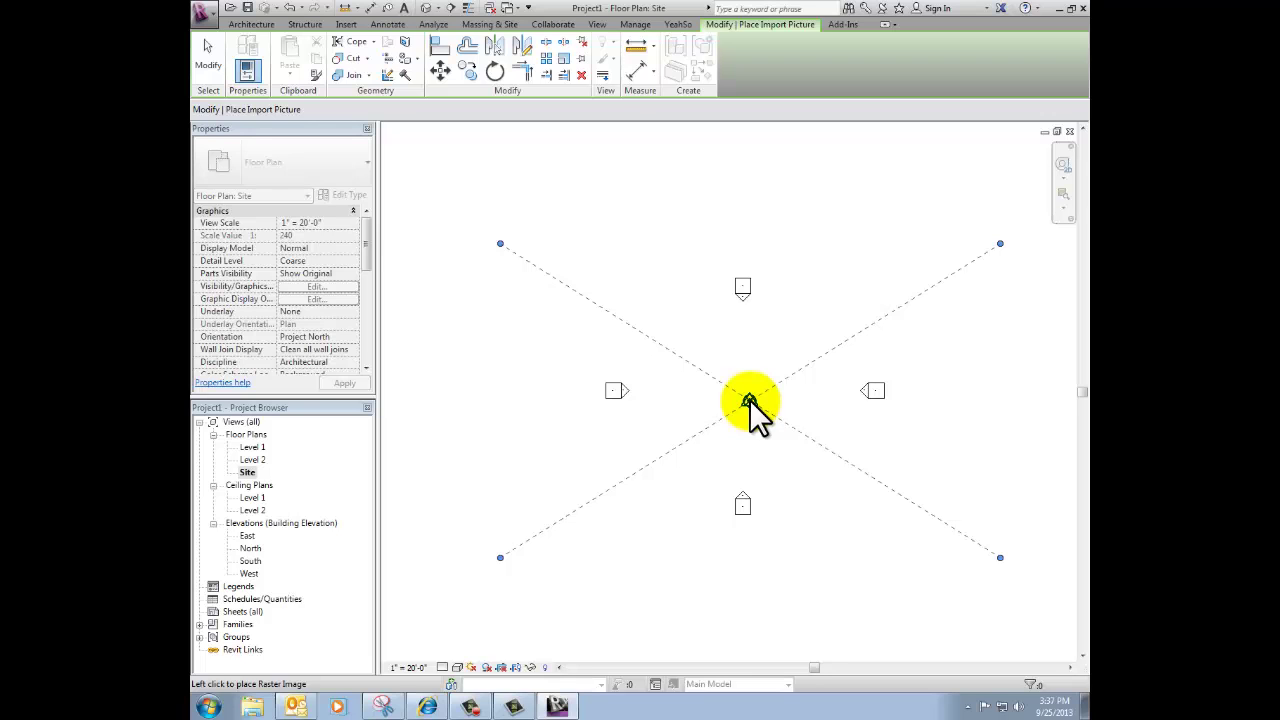
left_click(749, 401)
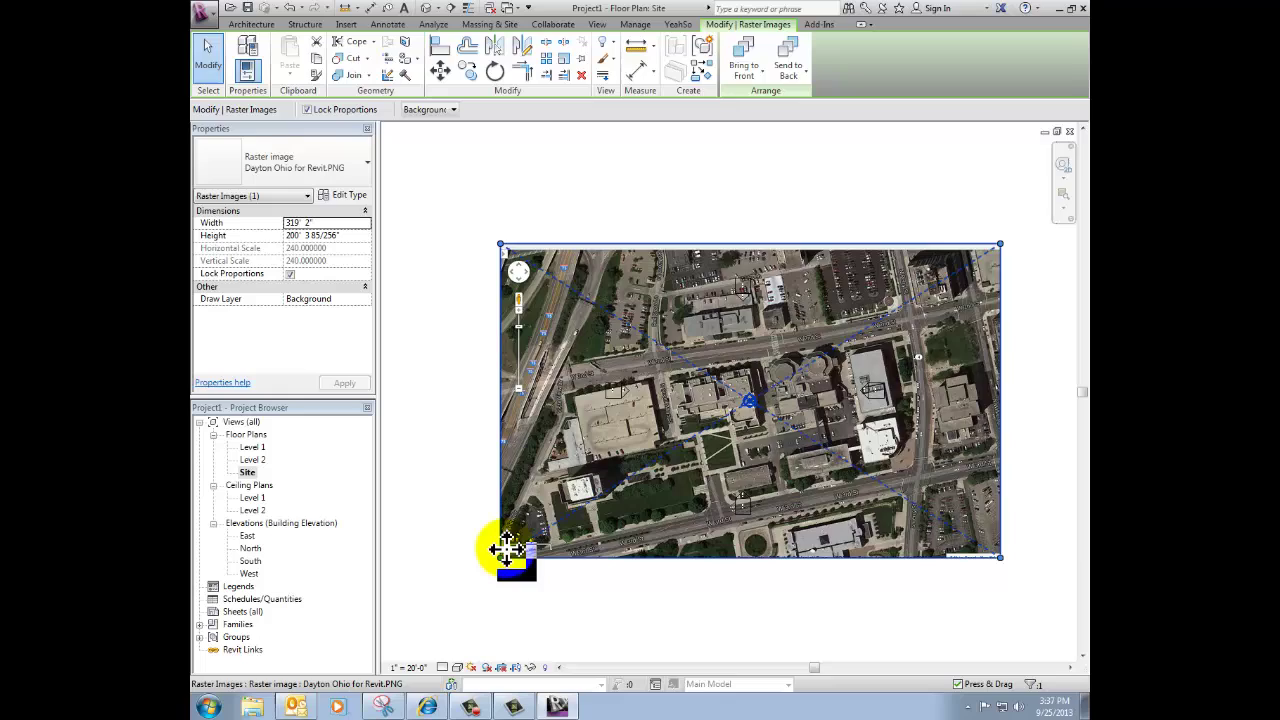
Step: Zoom into the image's lower-left corner until the 100 ft / 50 m scale bar fills the view
scroll(503, 543, "up", 2)
scroll(506, 543, "up", 5)
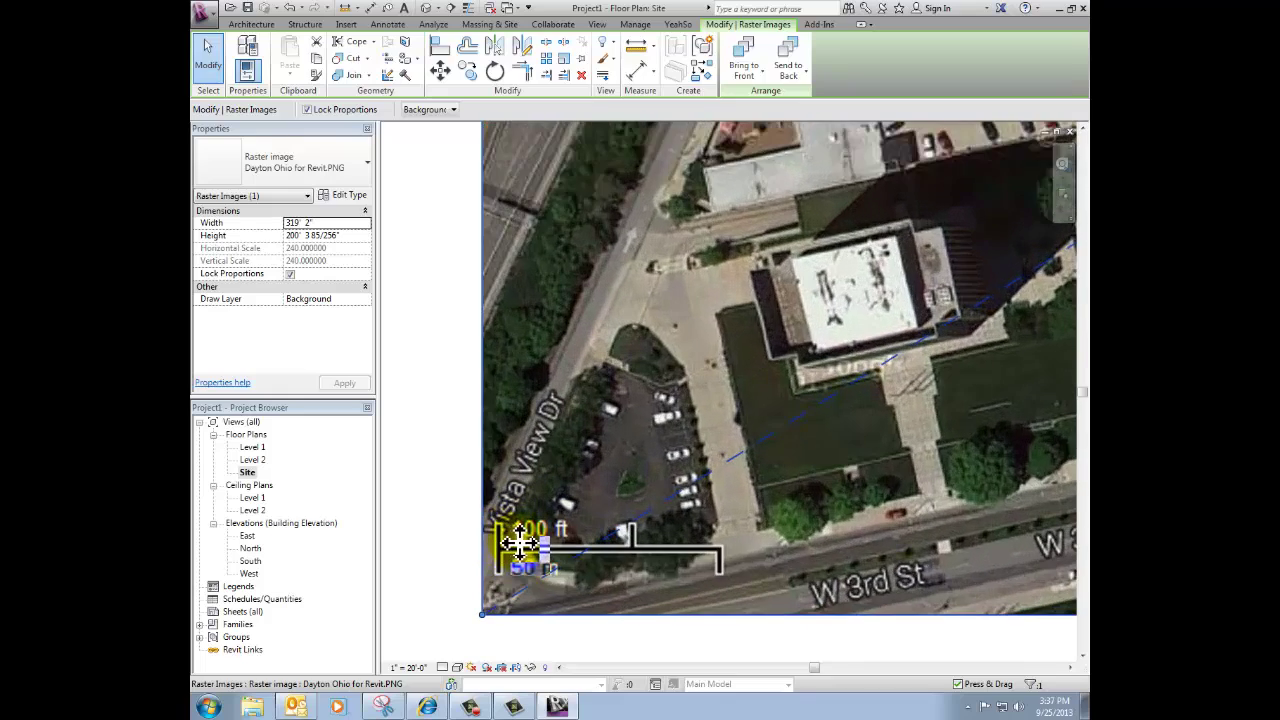
scroll(522, 543, "up", 2)
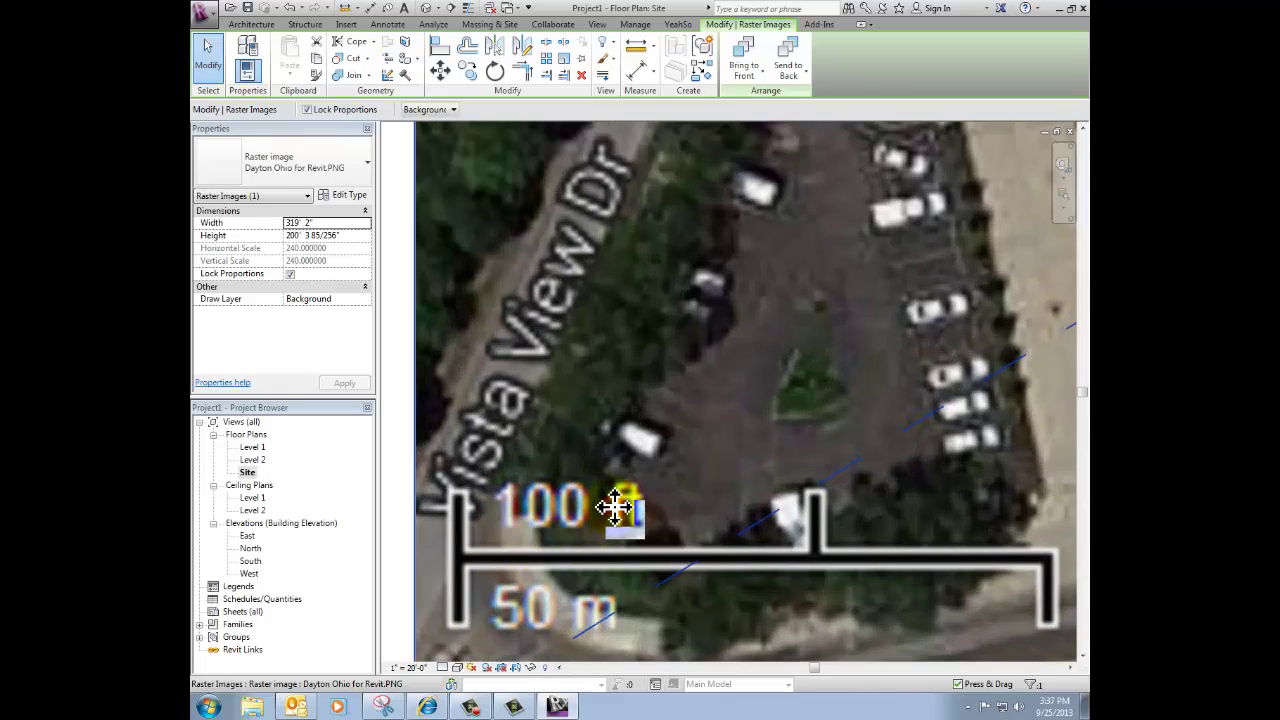
middle_click_drag(623, 509, 614, 377)
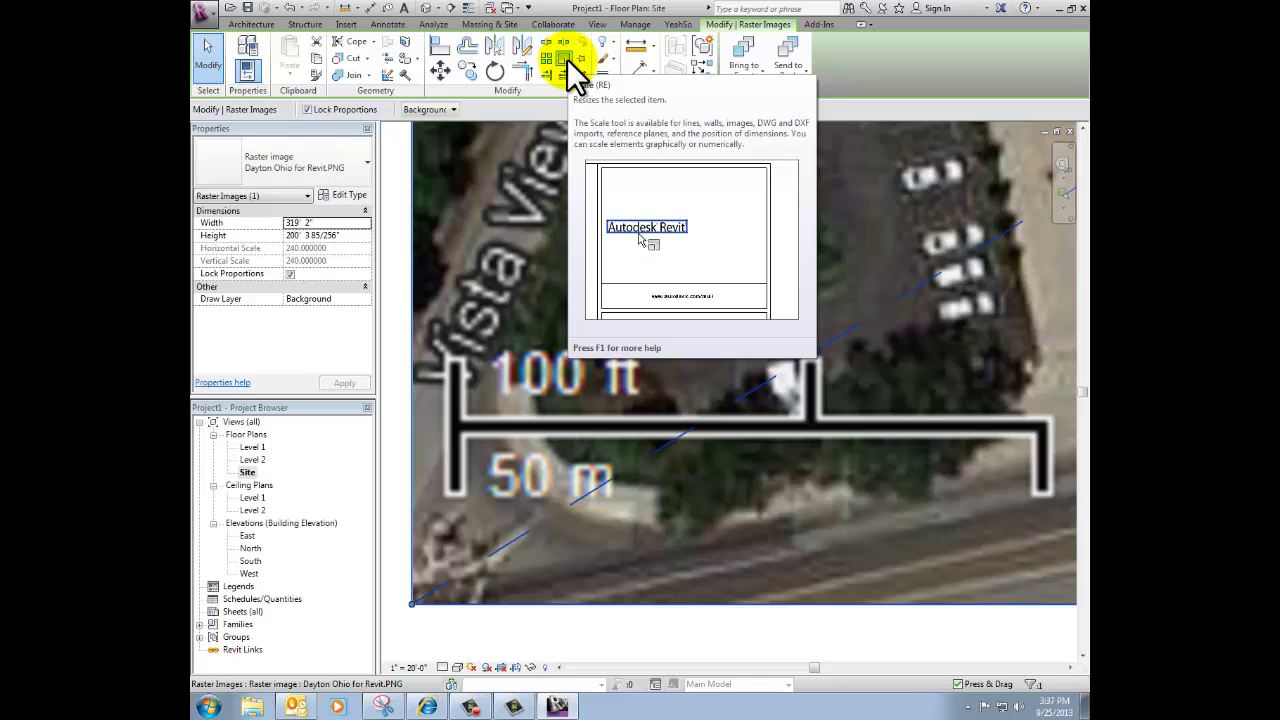
Step: Scale the image against the 100 ft bar, enlarging it from 319' 2" to 1740' 10 233/256" wide
left_click(560, 59)
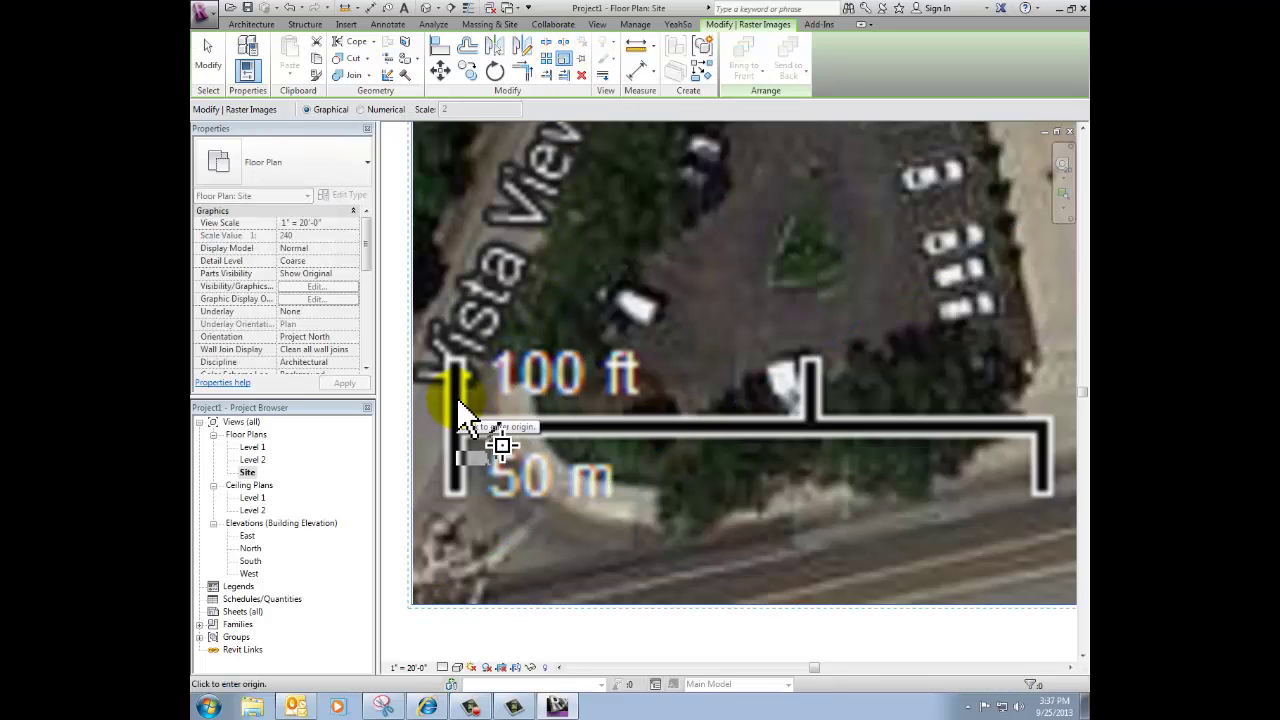
left_click(500, 447)
left_click_drag(457, 402, 814, 402)
left_click(813, 396)
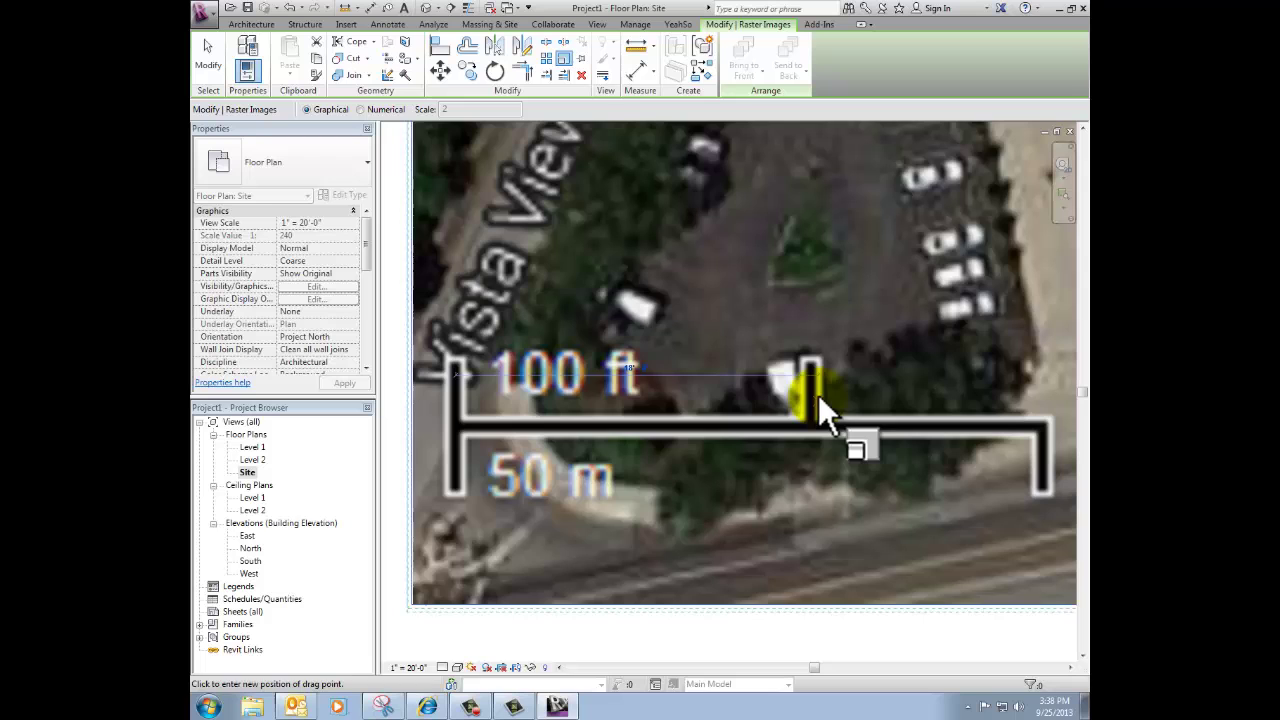
left_click(818, 394)
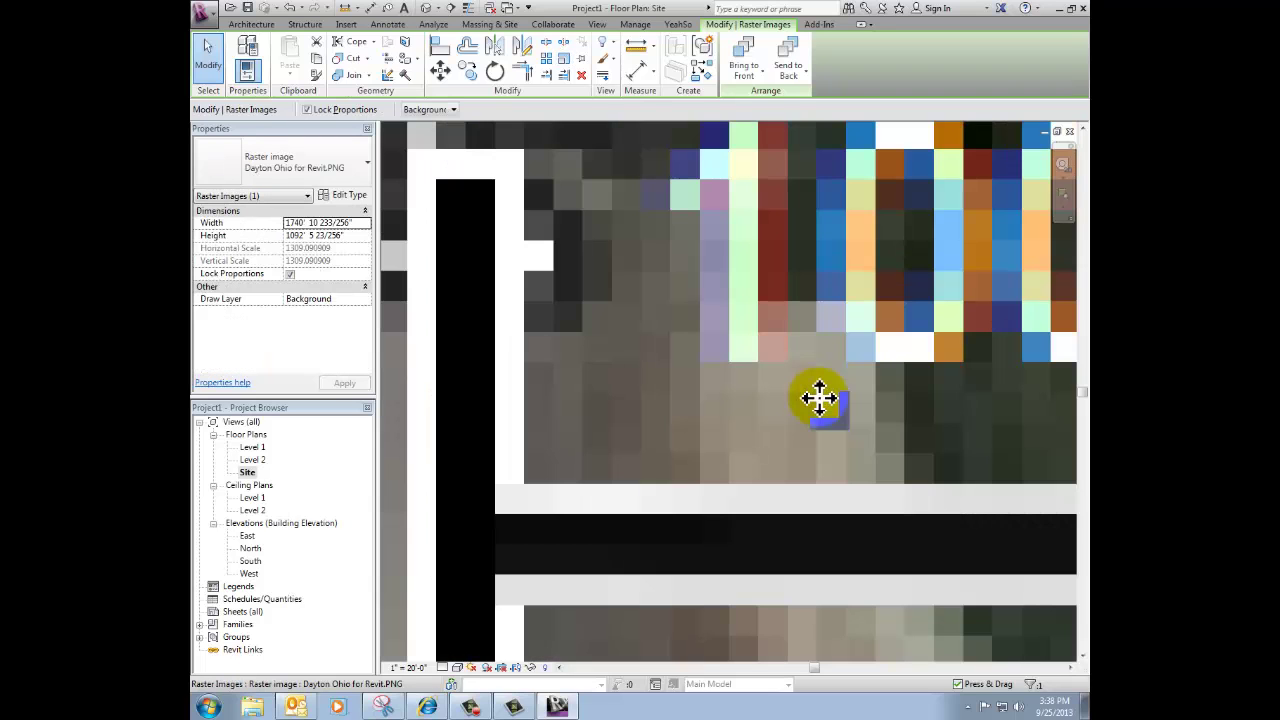
Step: Zoom out and pan until the full 1740'-wide aerial image fills the canvas
scroll(807, 375, "down", 10)
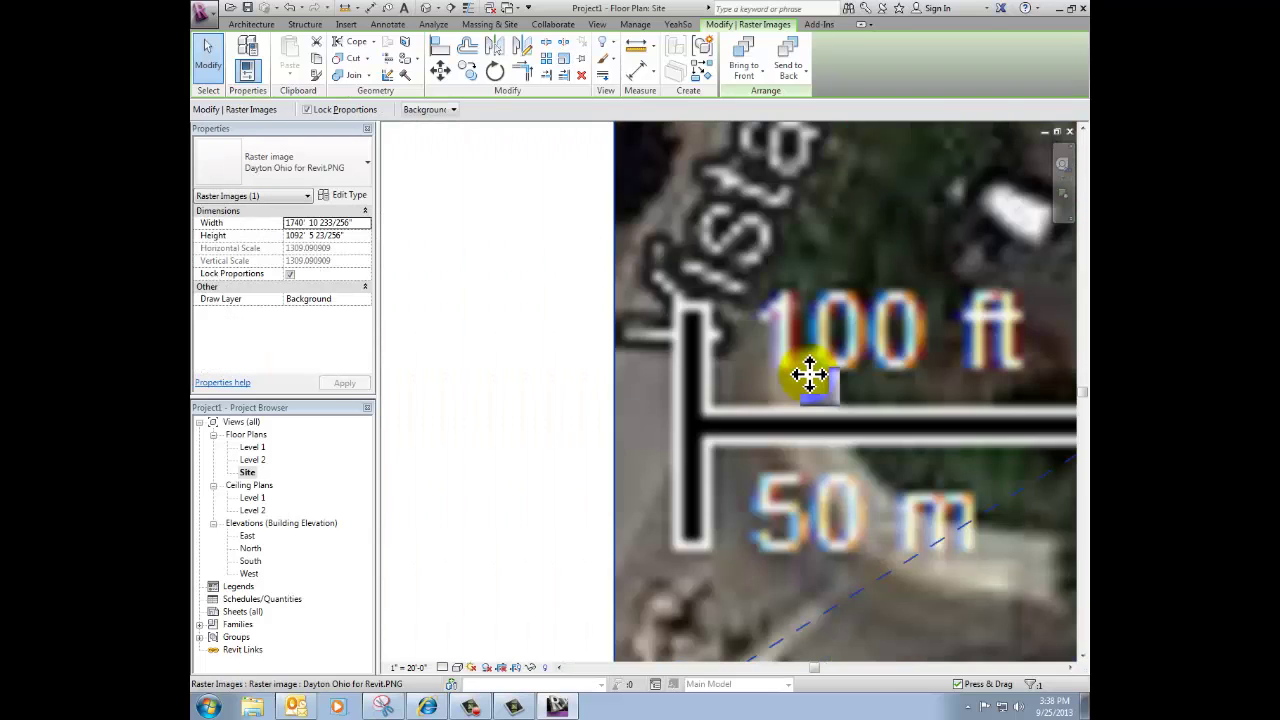
scroll(807, 380, "down", 3)
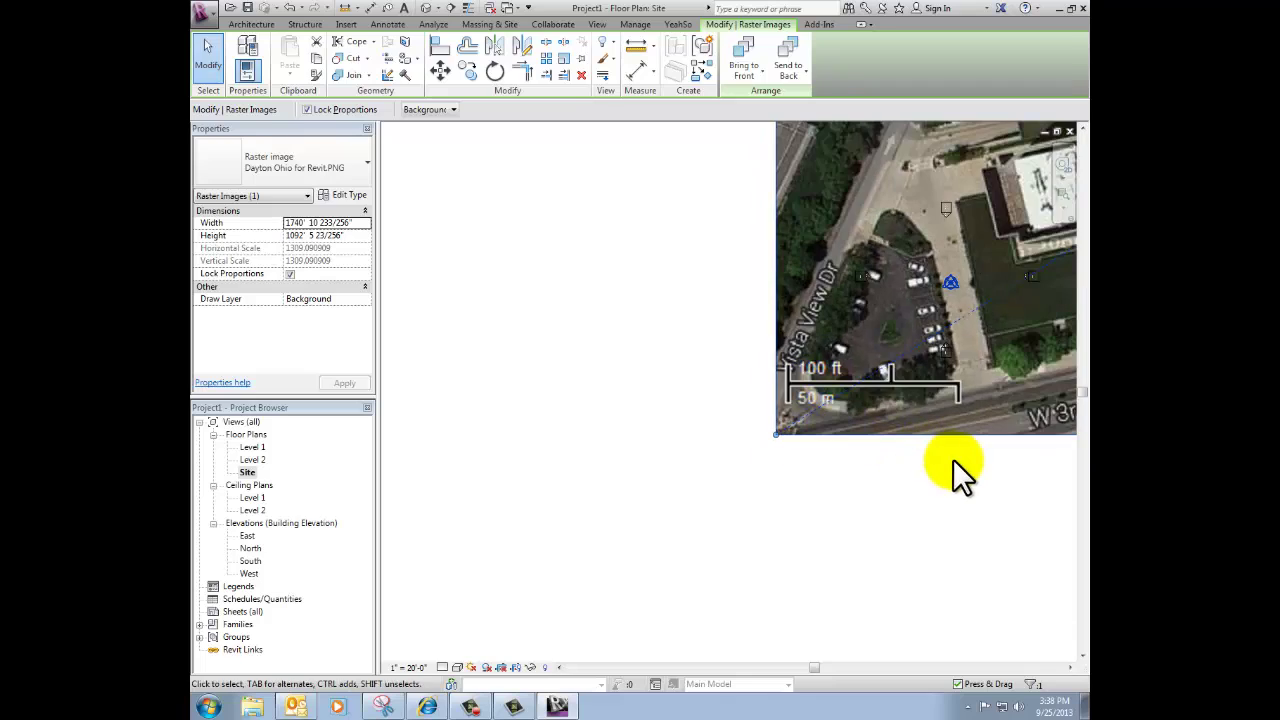
middle_click_drag(951, 471, 600, 491)
scroll(650, 489, "down", 2)
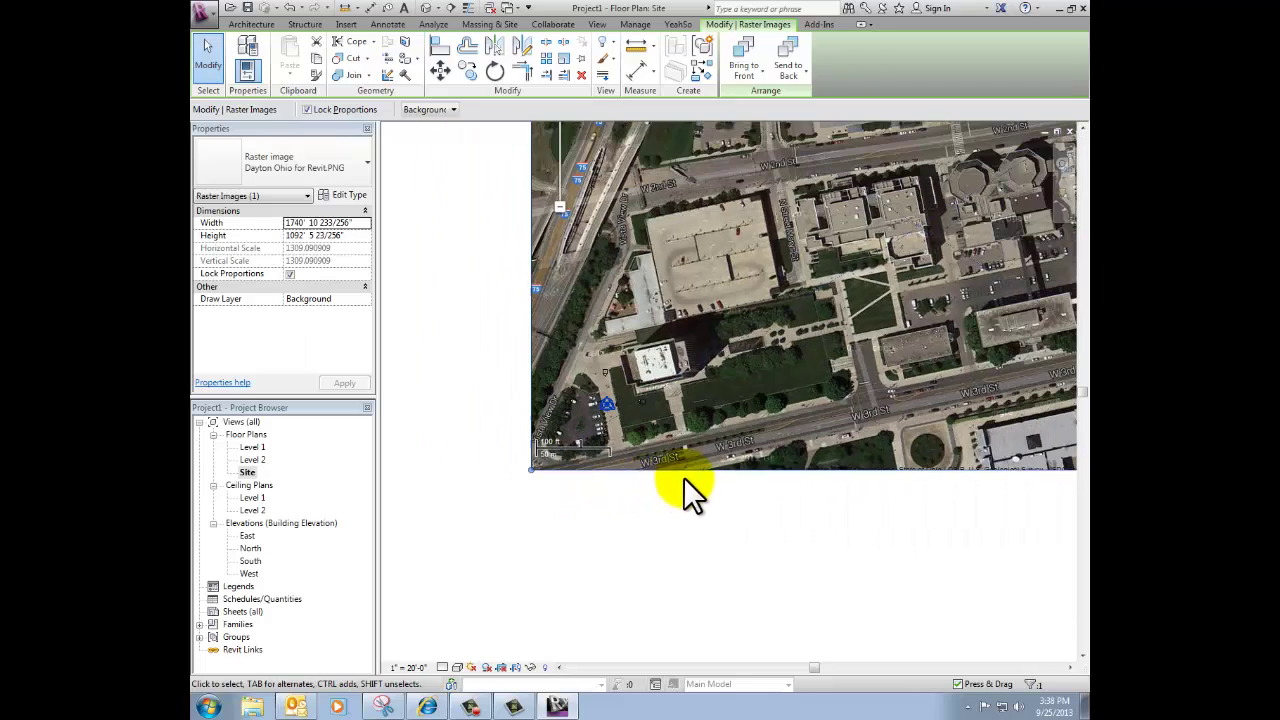
middle_click_drag(686, 491, 535, 662)
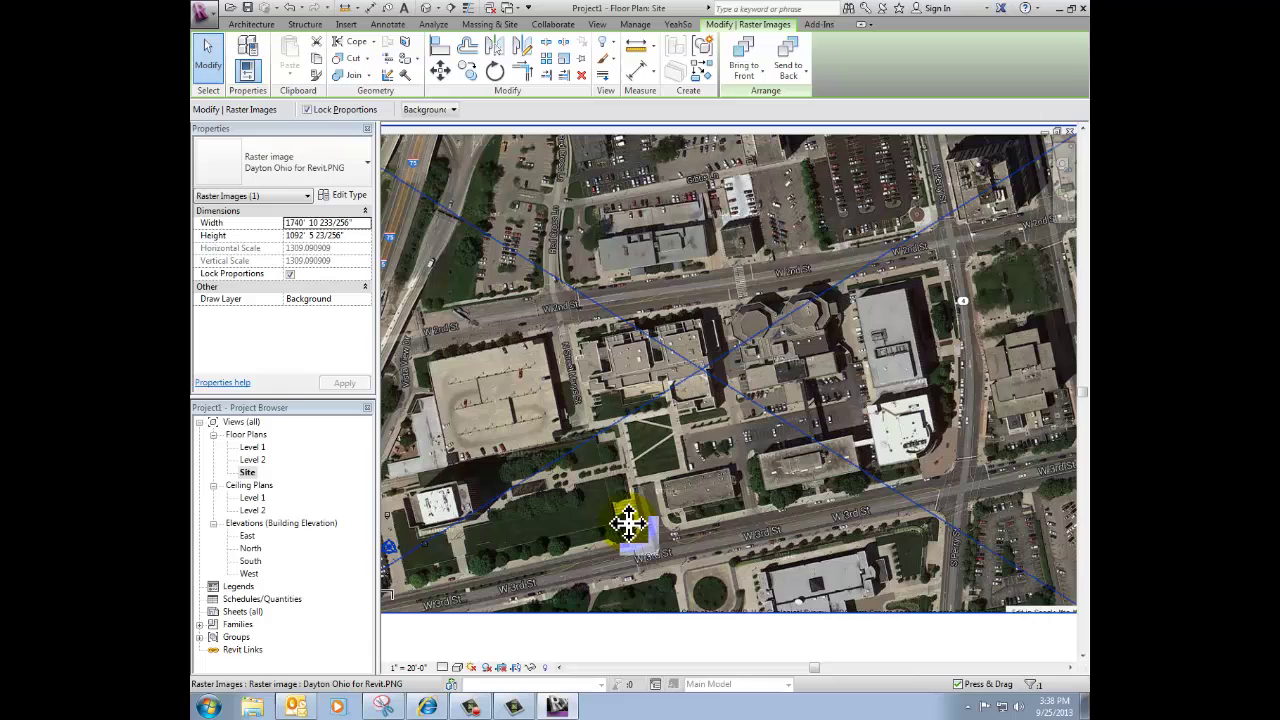